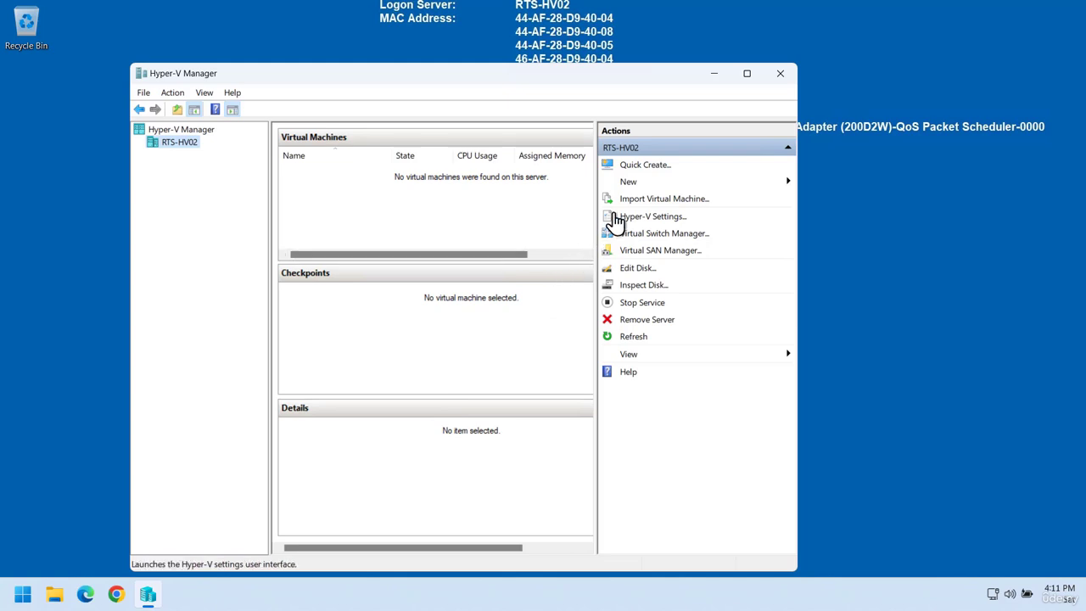
Start creating a new virtual machine named RTS-DC1 and keep it in the default storage location
left_click(629, 185)
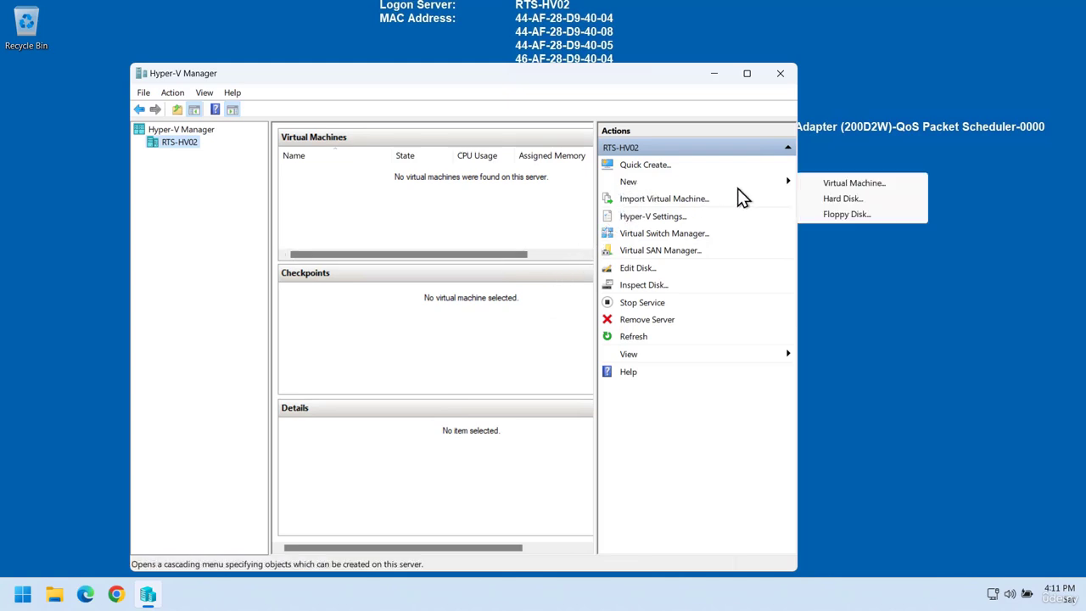
left_click(819, 183)
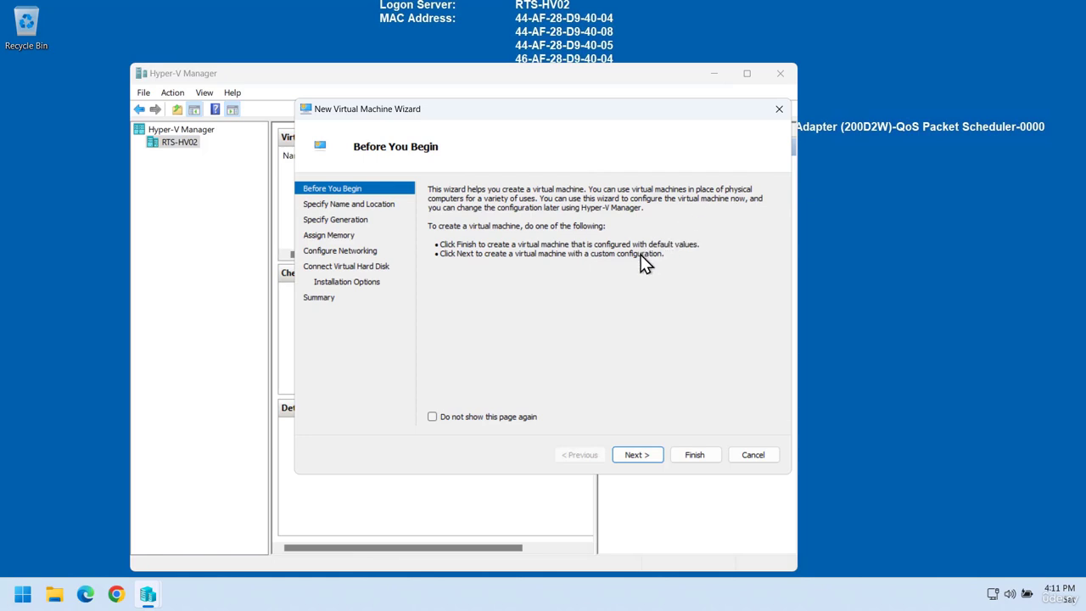
left_click(649, 456)
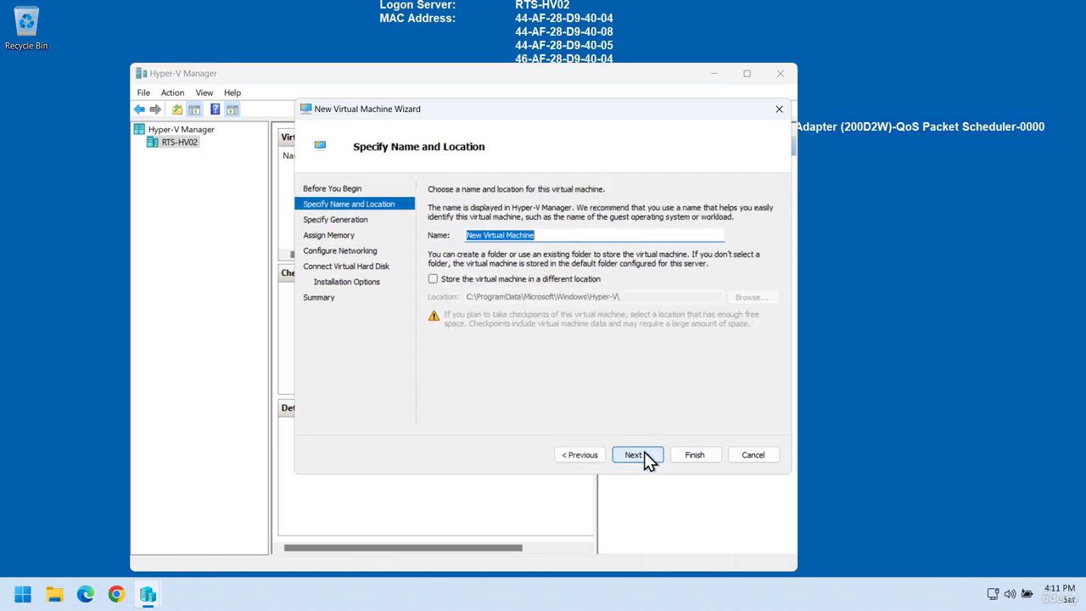
type("R")
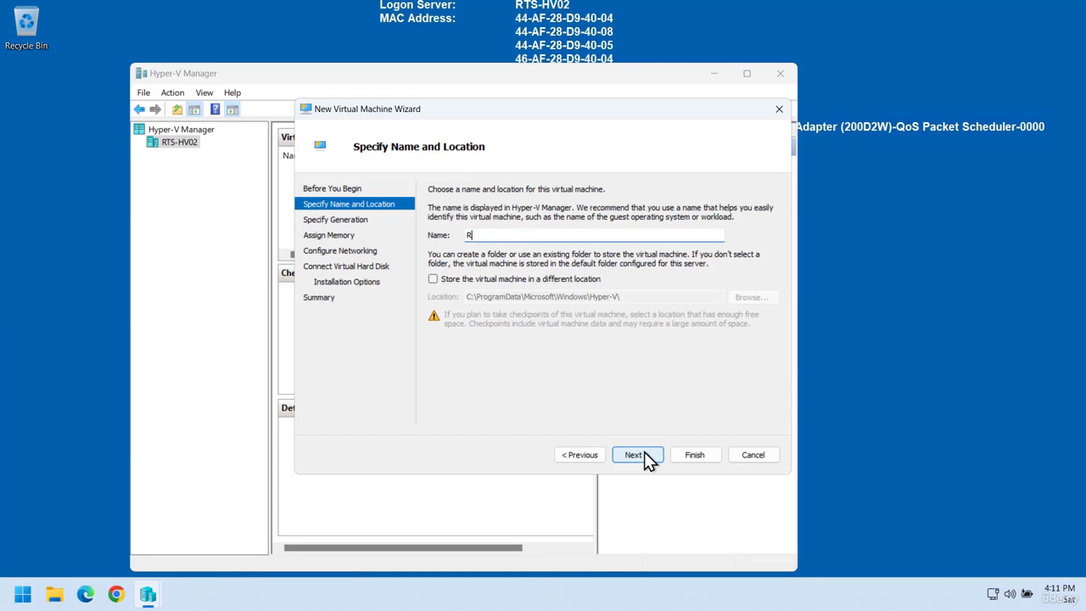
type("TS-DC1")
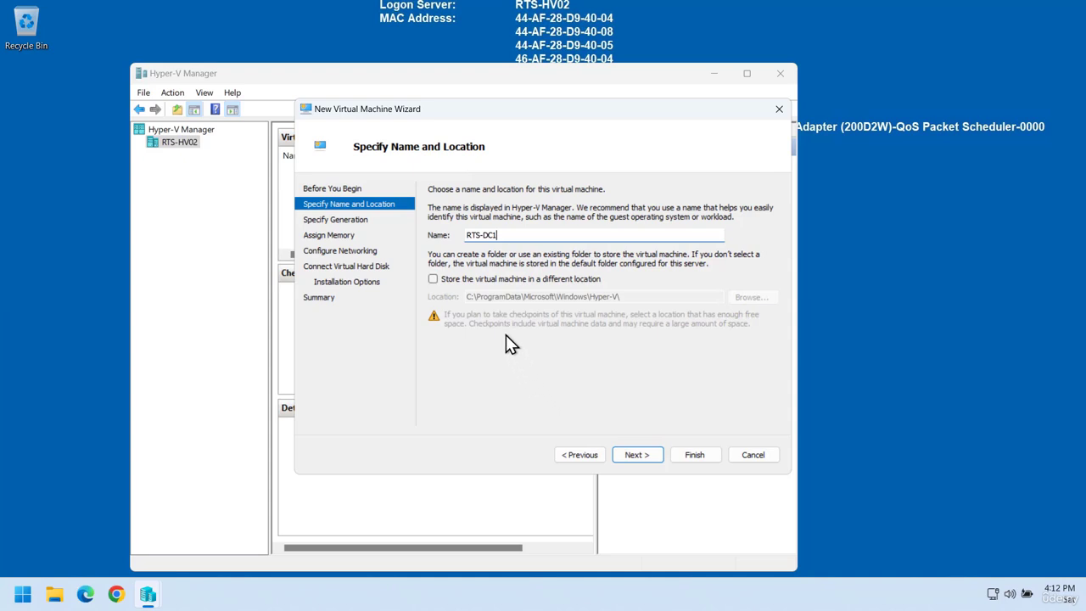
left_click(486, 282)
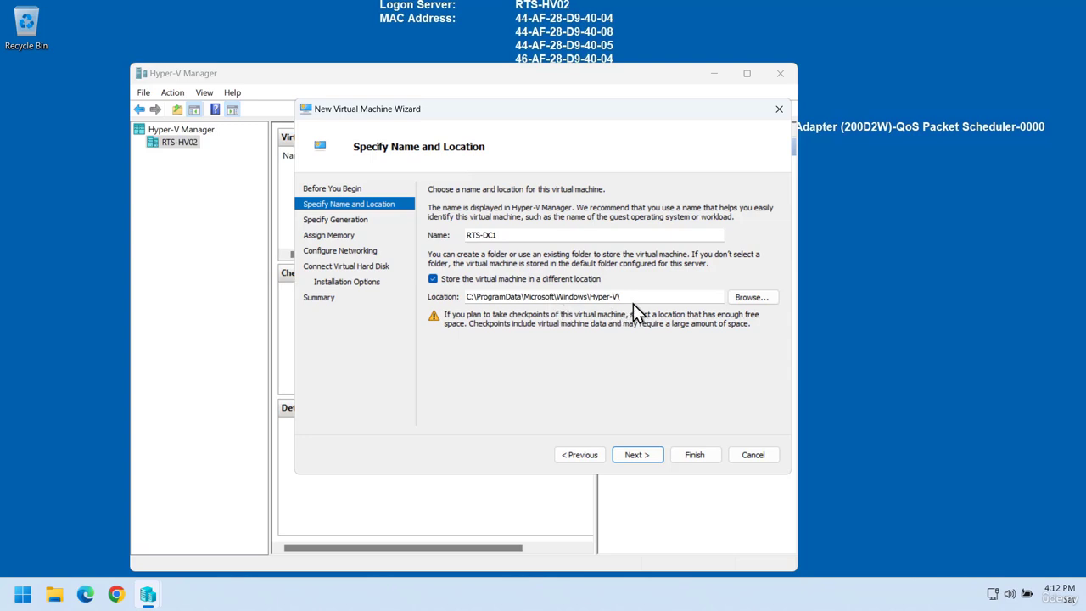
left_click(571, 278)
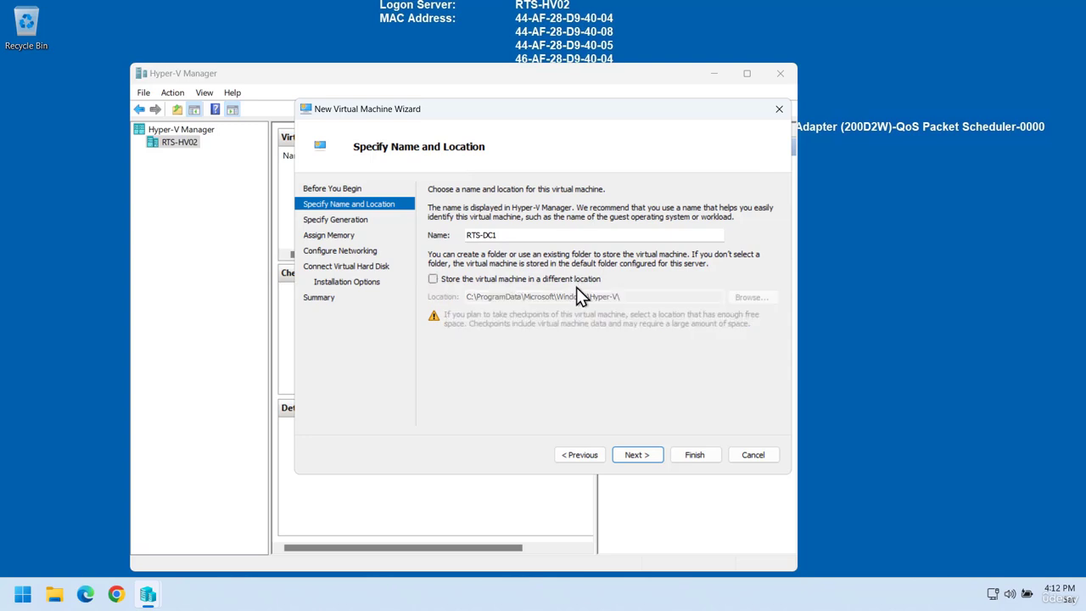
left_click(650, 462)
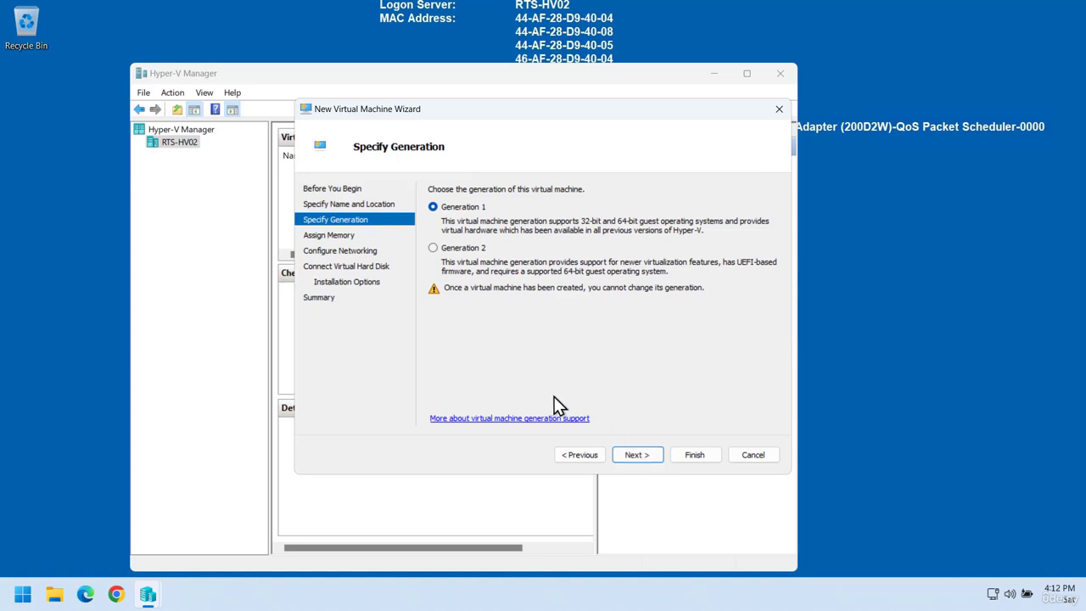
Choose Generation 2 for the new virtual machine
left_click(434, 248)
left_click(464, 208)
left_click(472, 255)
left_click(638, 456)
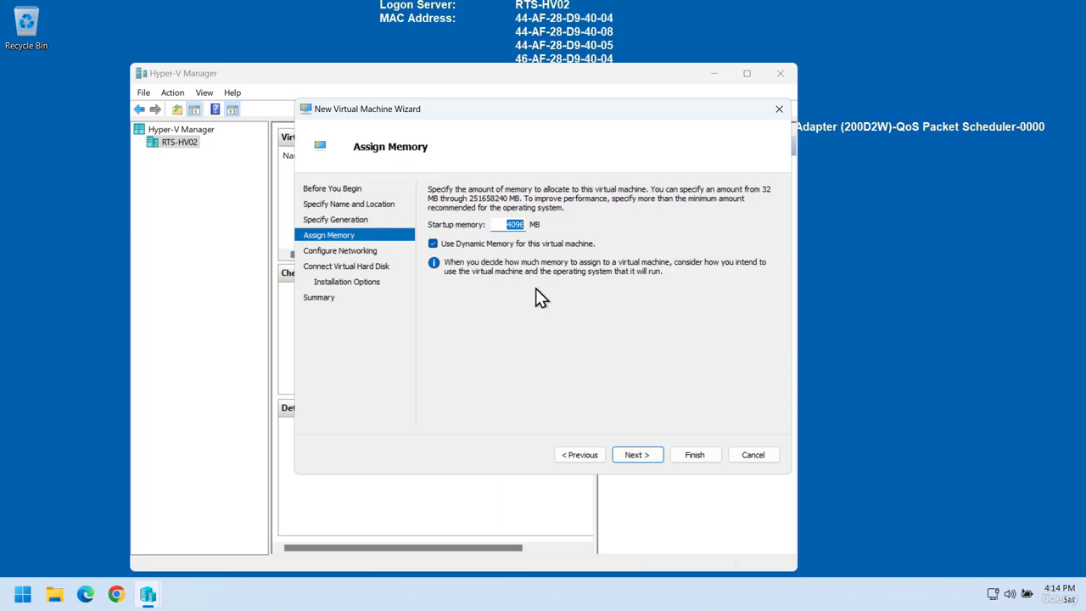
Accept the default dynamic memory, disconnected network and new RTS-DC1.vhdx hard disk settings for the virtual machine
left_click(633, 449)
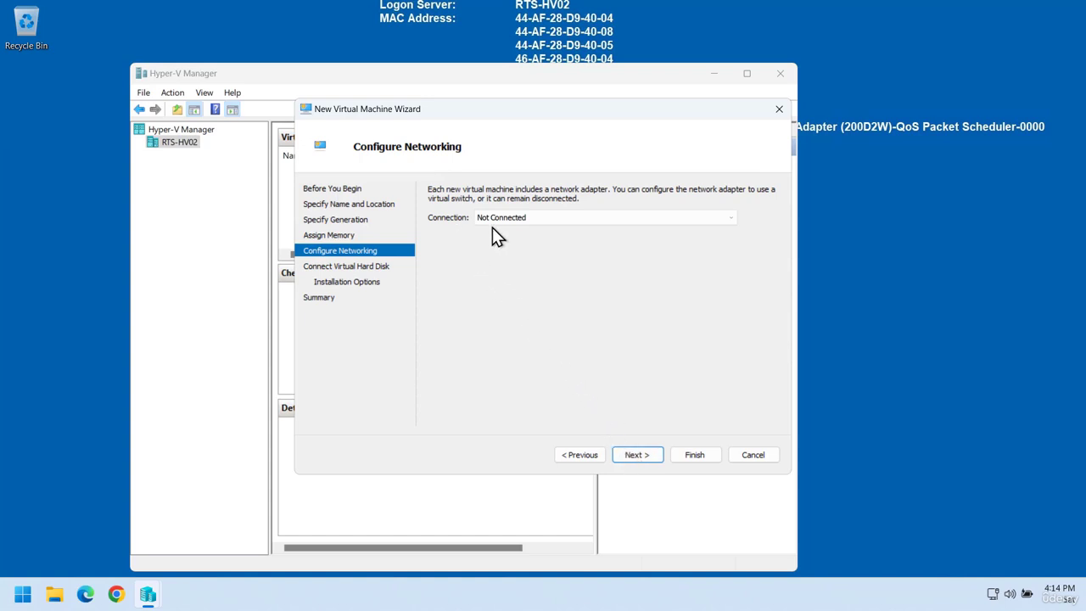
left_click(633, 454)
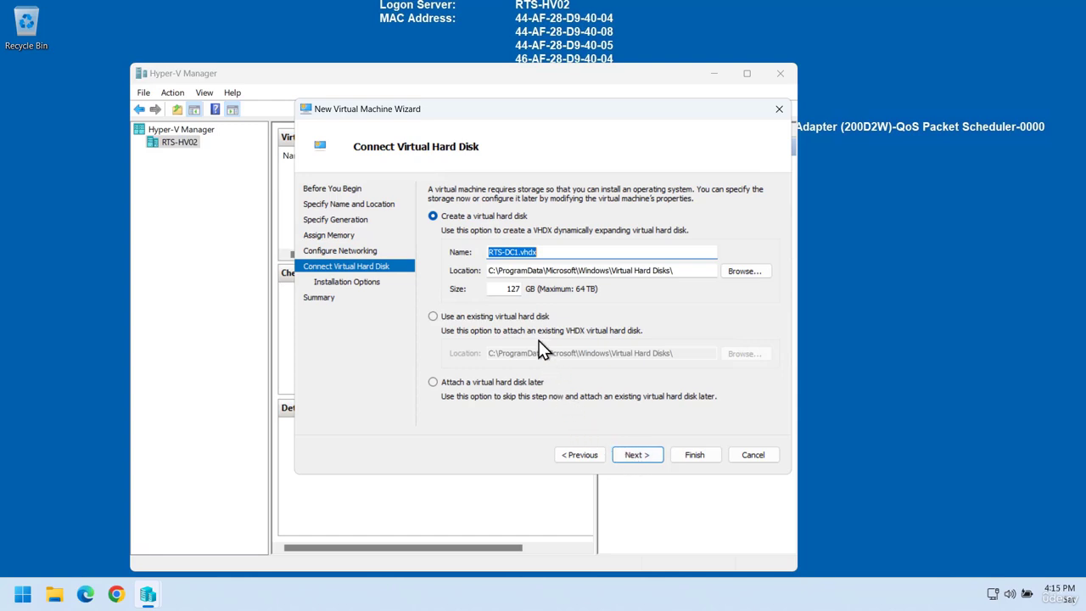
left_click(548, 252)
left_click(638, 458)
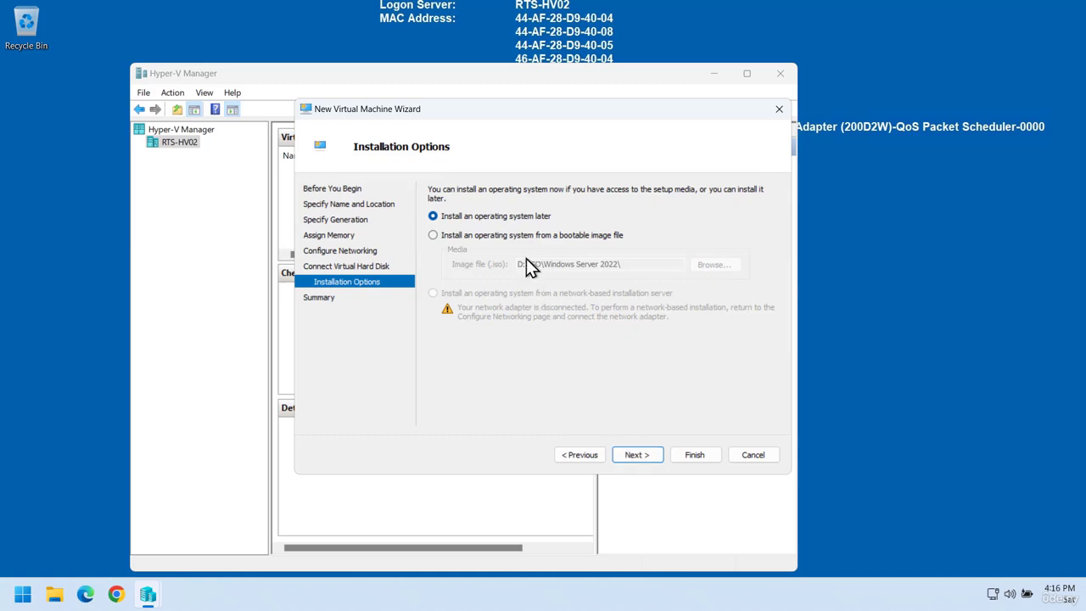
Set the operating system to install from the SERVER_EVAL_x64FRE_en-us image in D:\ISO\Windows Server 2022 and create the virtual machine
left_click(484, 237)
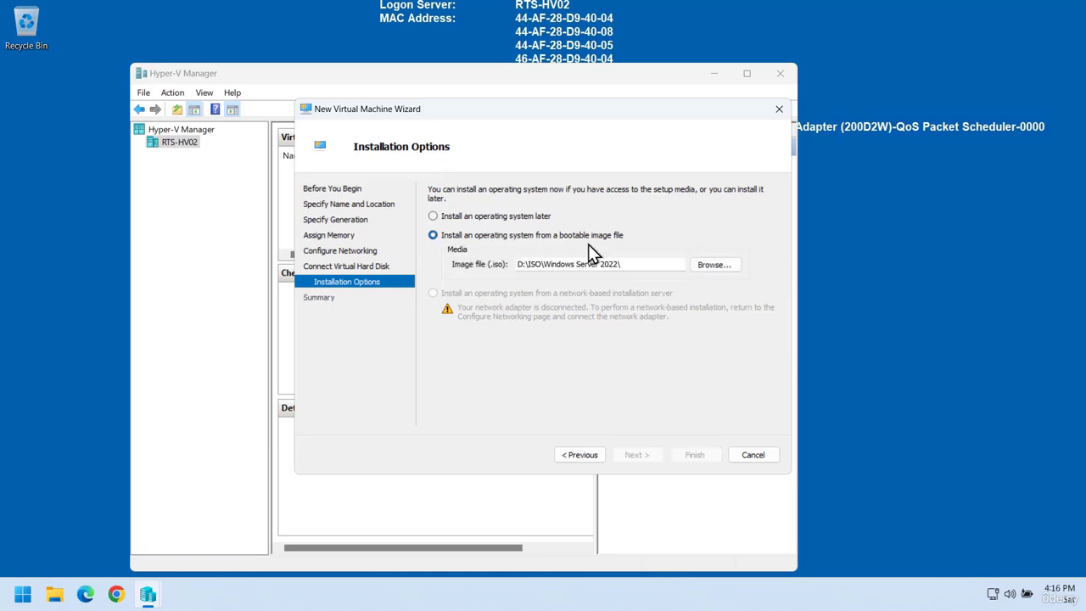
left_click(713, 266)
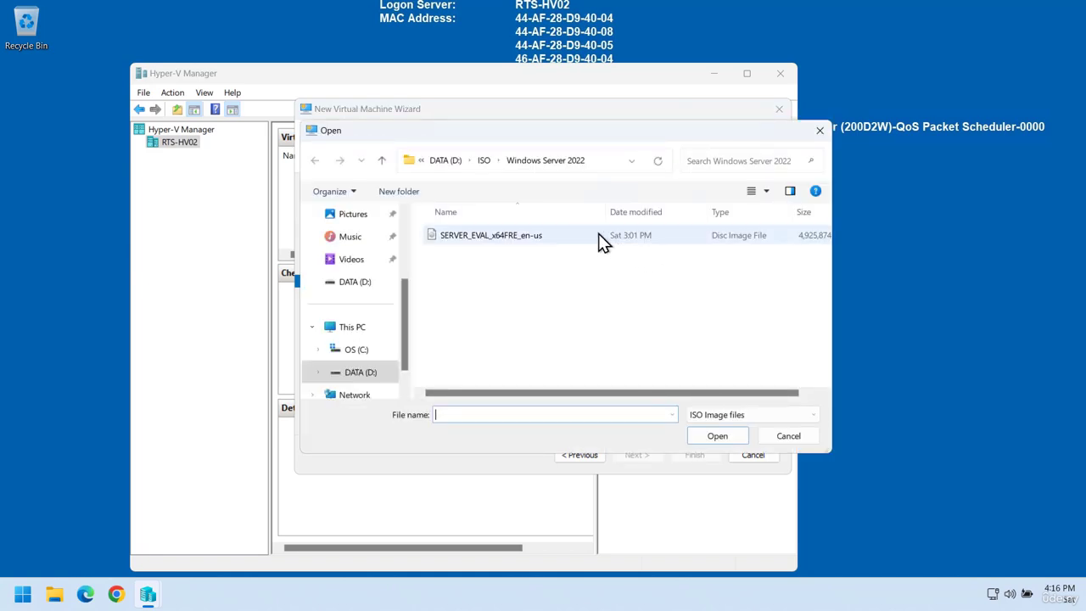
left_click(485, 162)
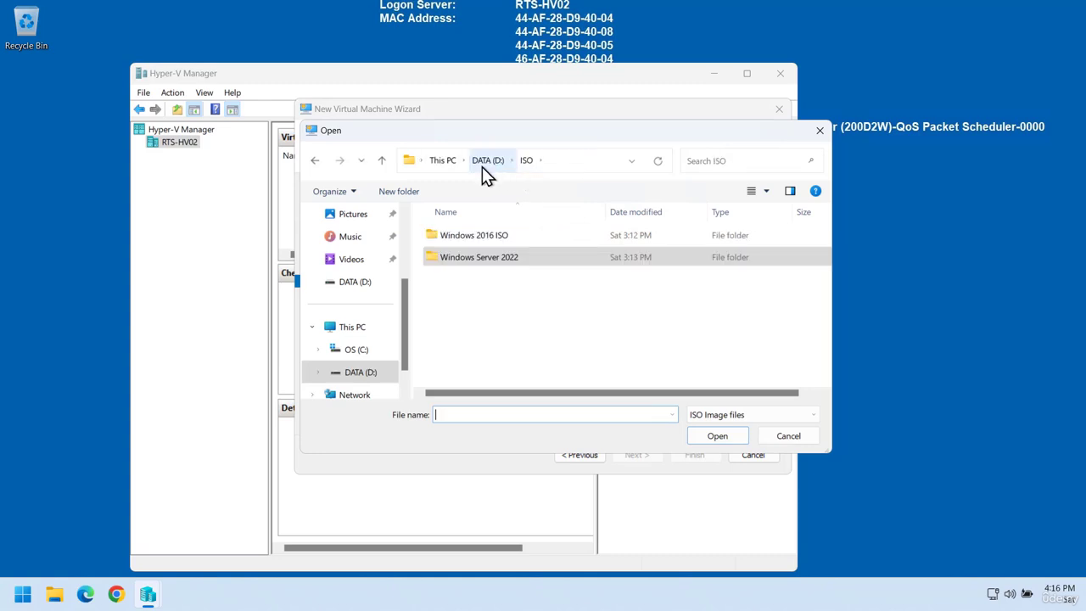
double_click(482, 259)
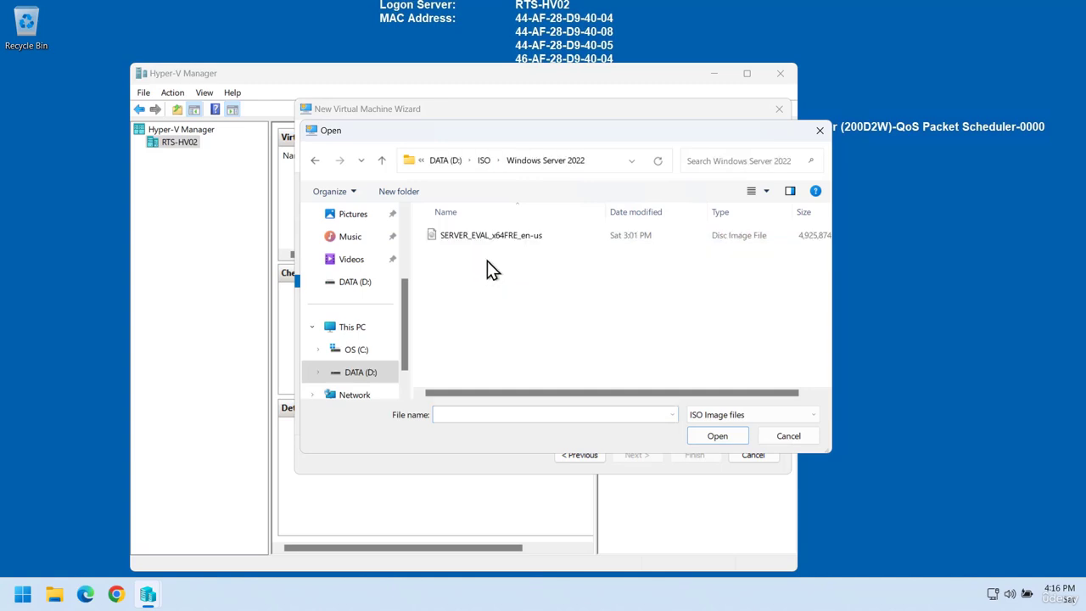
double_click(511, 238)
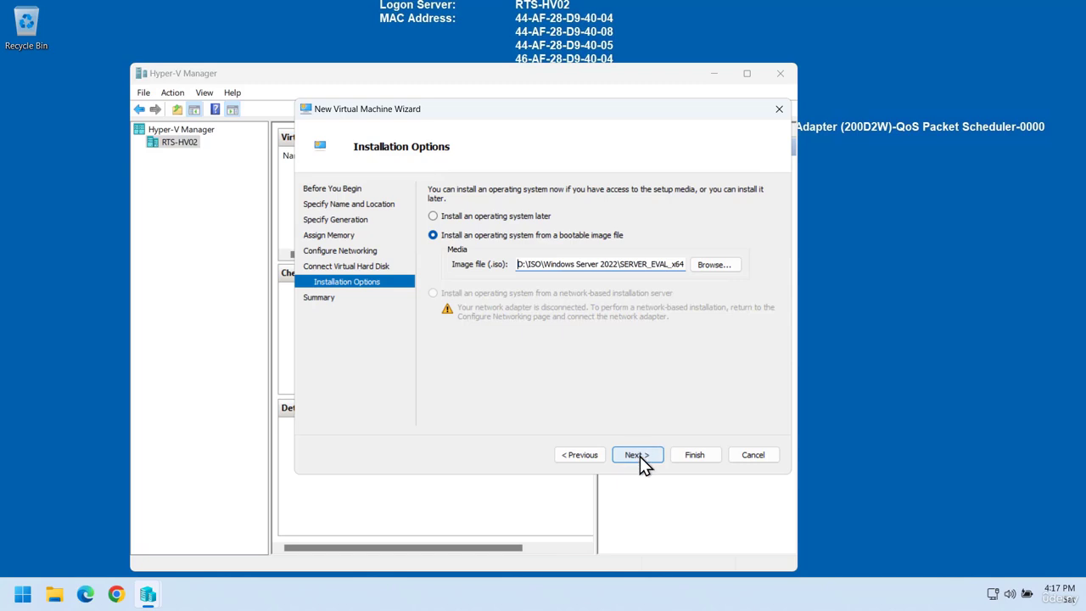
left_click(636, 455)
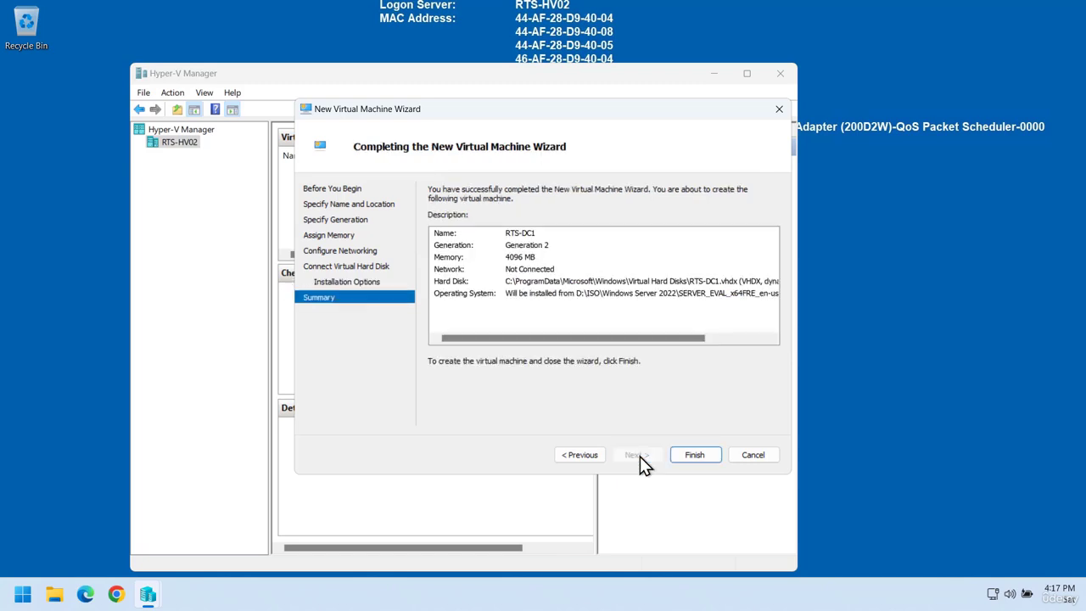
left_click(695, 456)
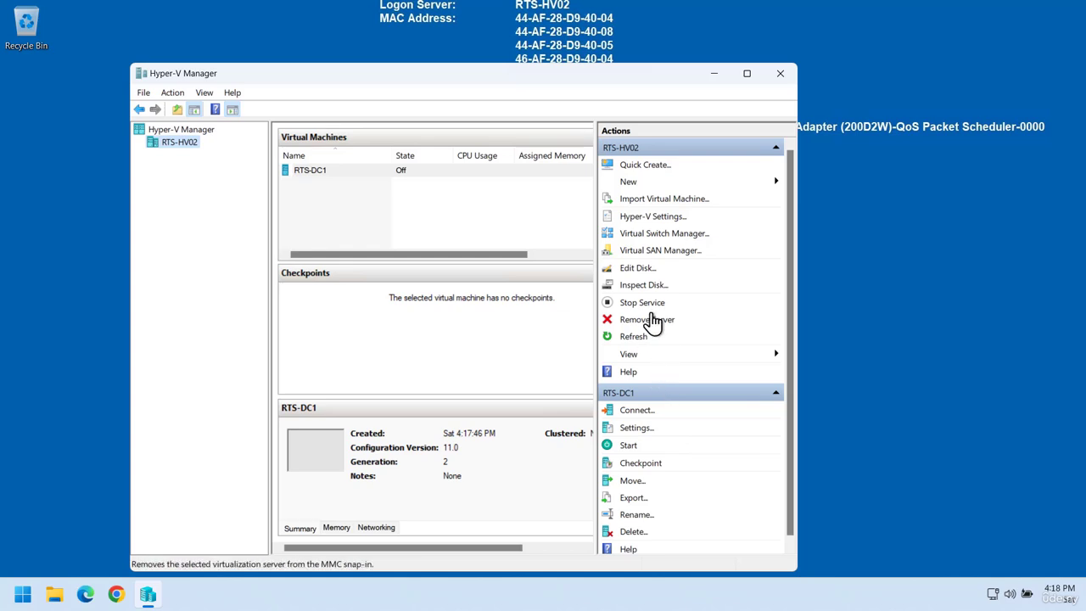
Open the Virtual Switch Manager for the RTS-HV02 host
left_click(648, 237)
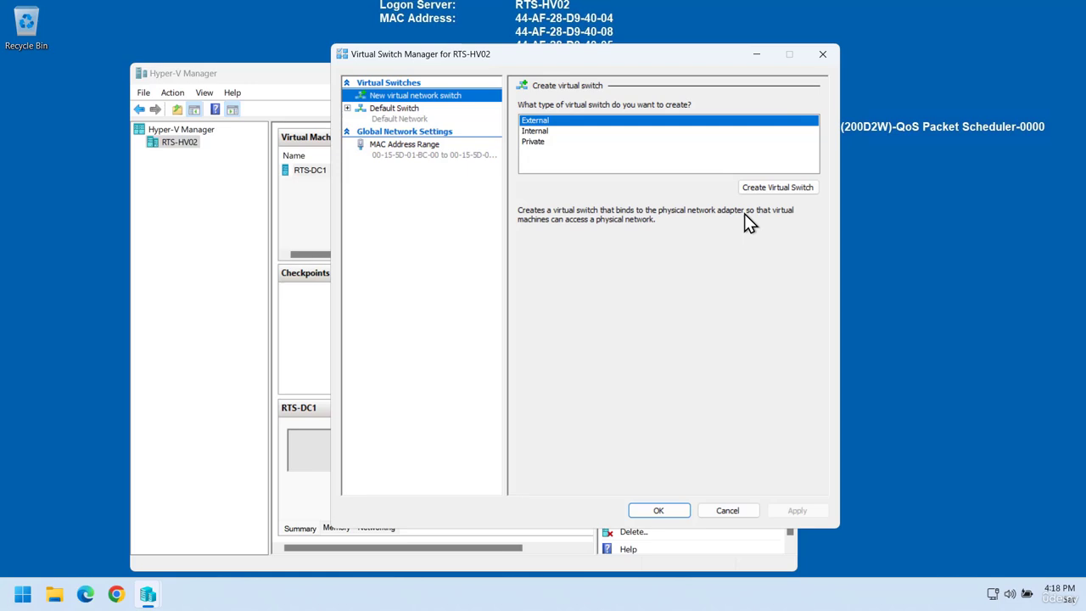
left_click(769, 188)
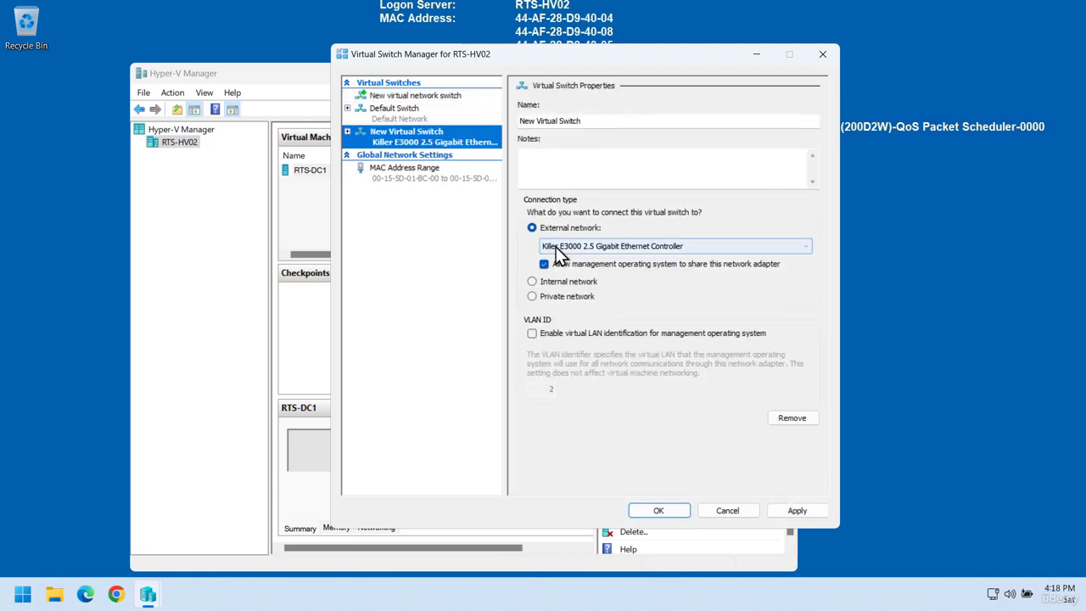
left_click(598, 247)
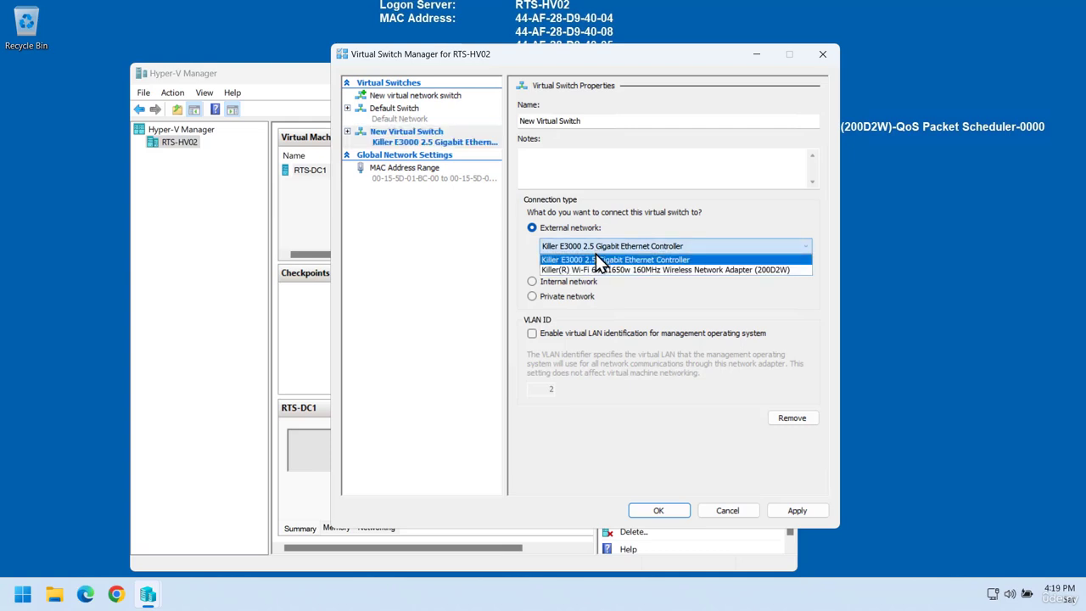
left_click(685, 259)
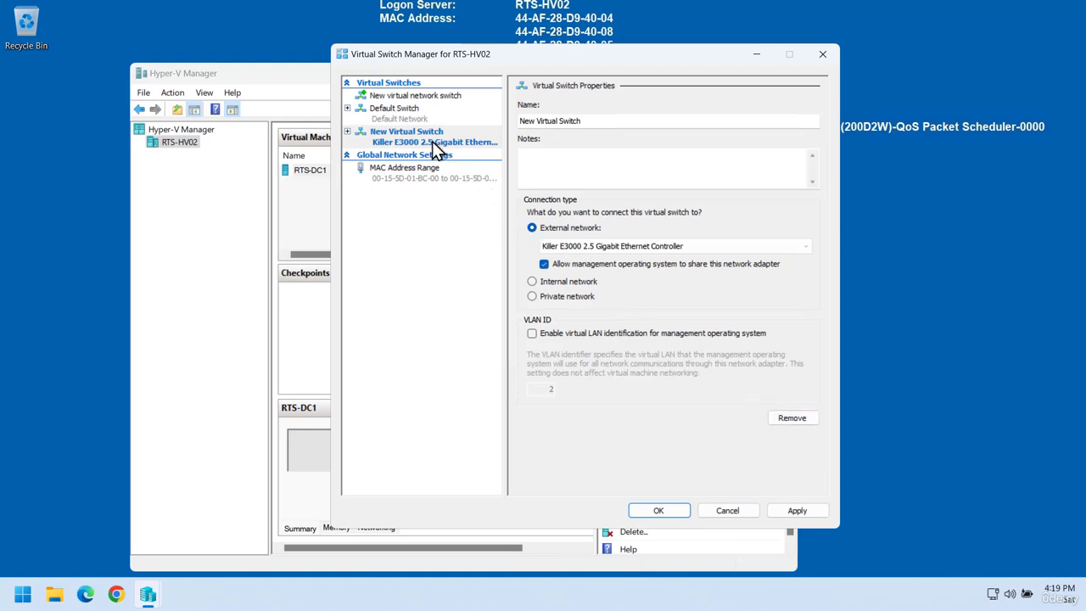
left_click(790, 419)
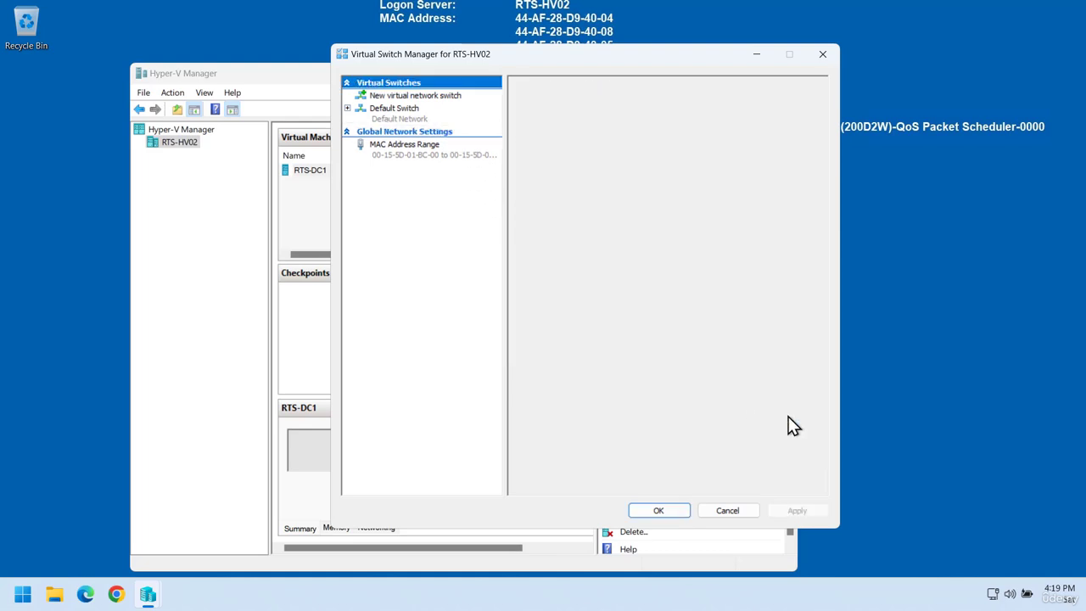
left_click(454, 99)
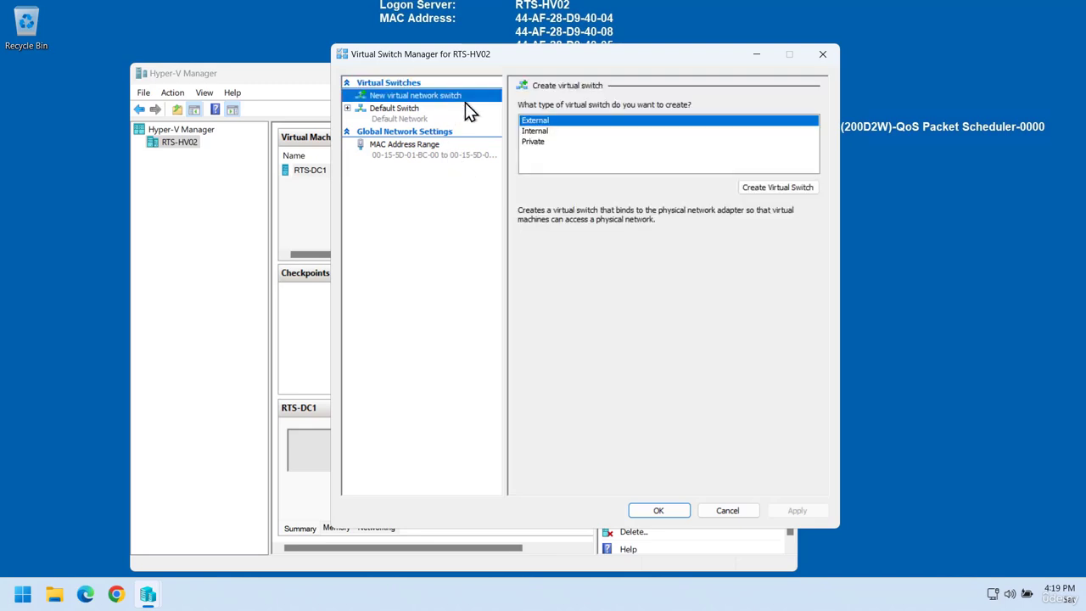
Create an external virtual switch on the Killer E3000 2.5 Gigabit Ethernet Controller and apply the networking changes
left_click(532, 141)
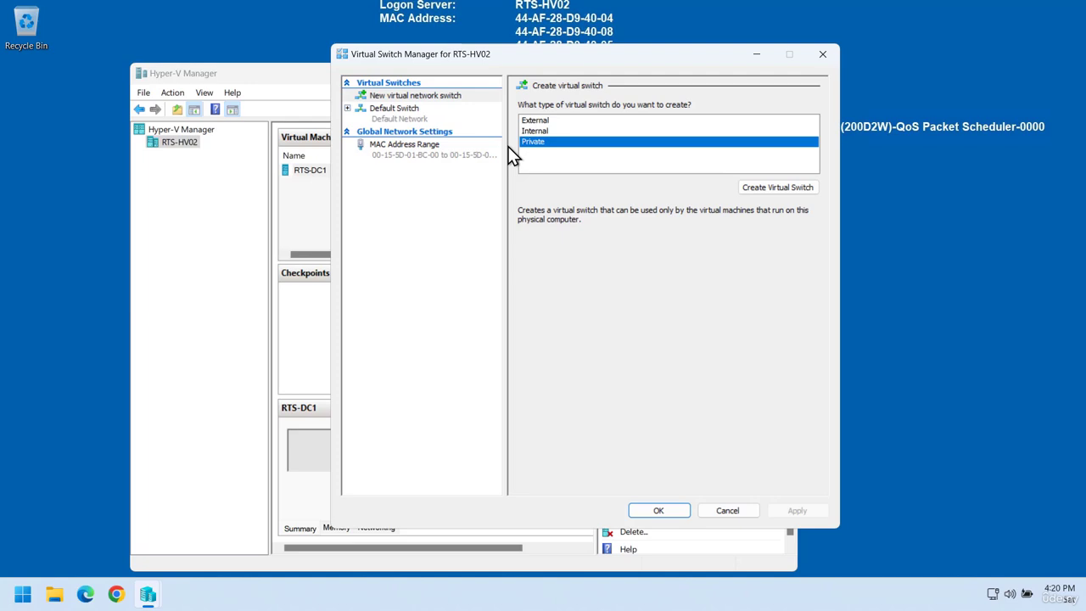
left_click(533, 133)
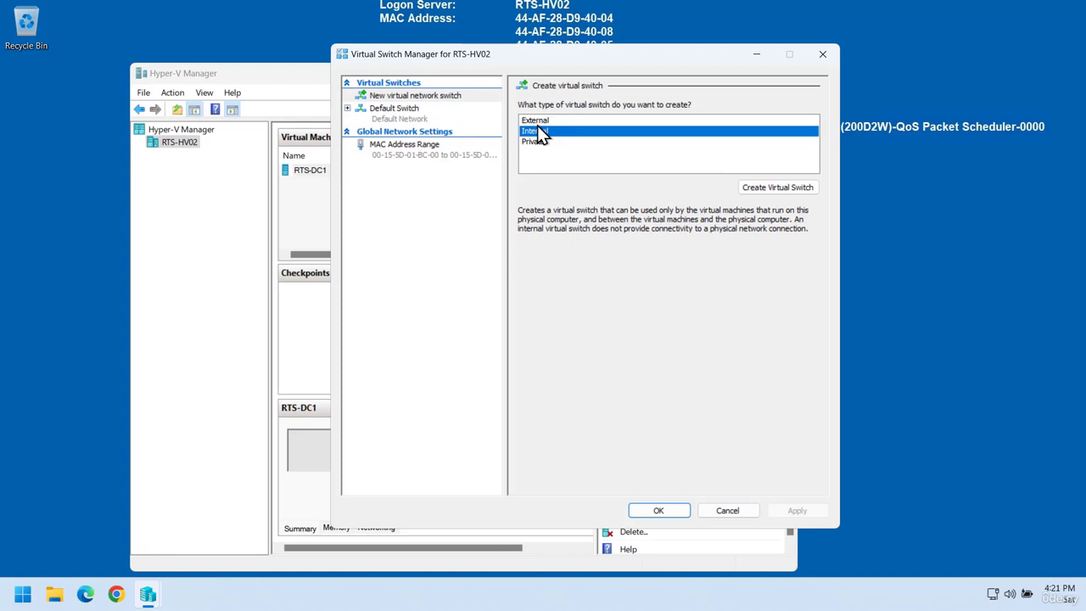
left_click(543, 123)
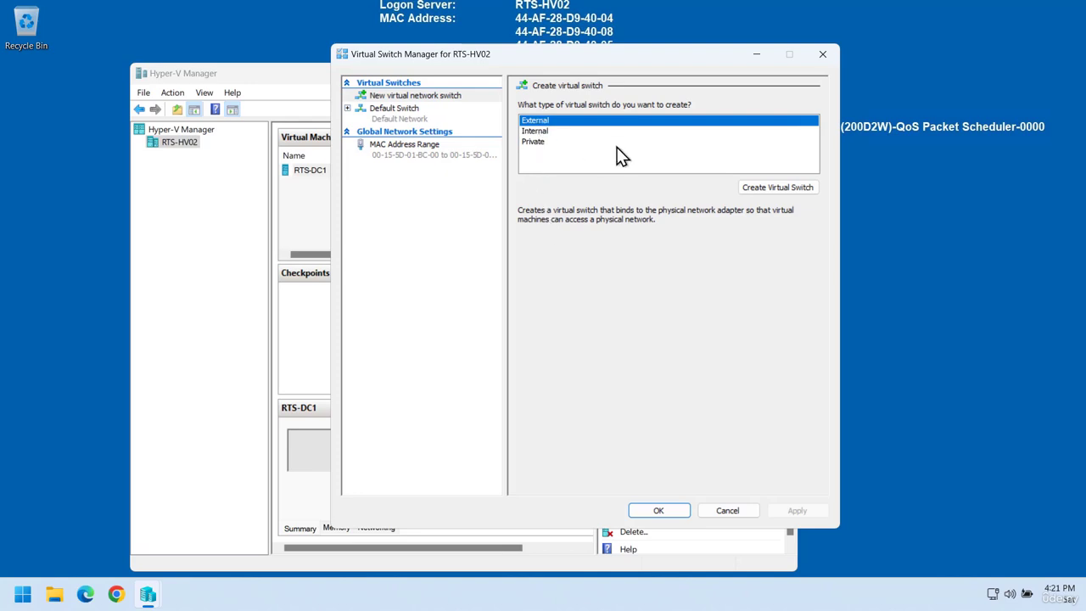
left_click(761, 189)
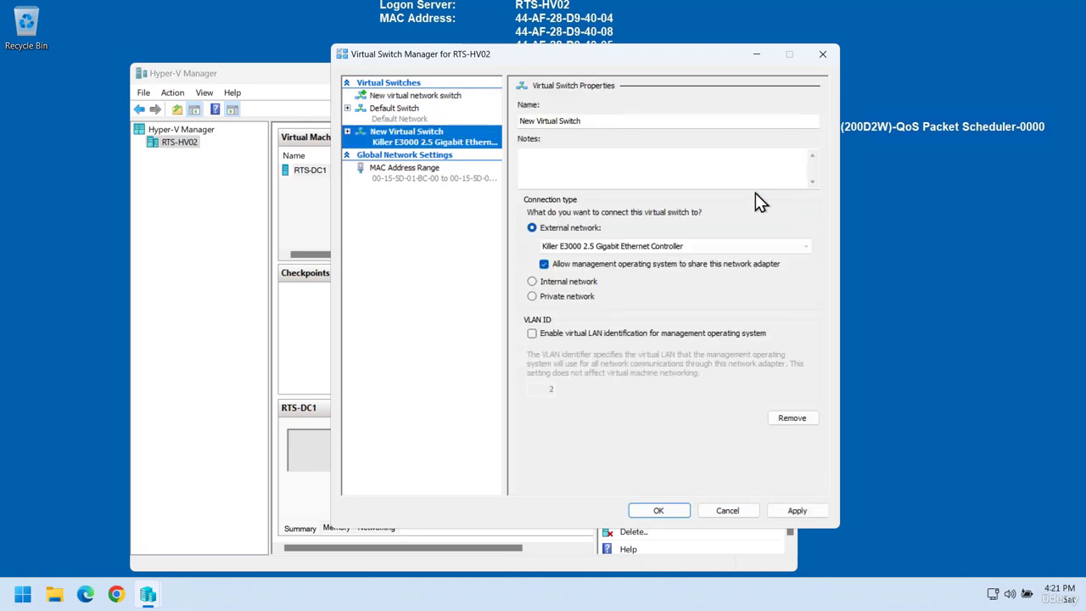
left_click(651, 248)
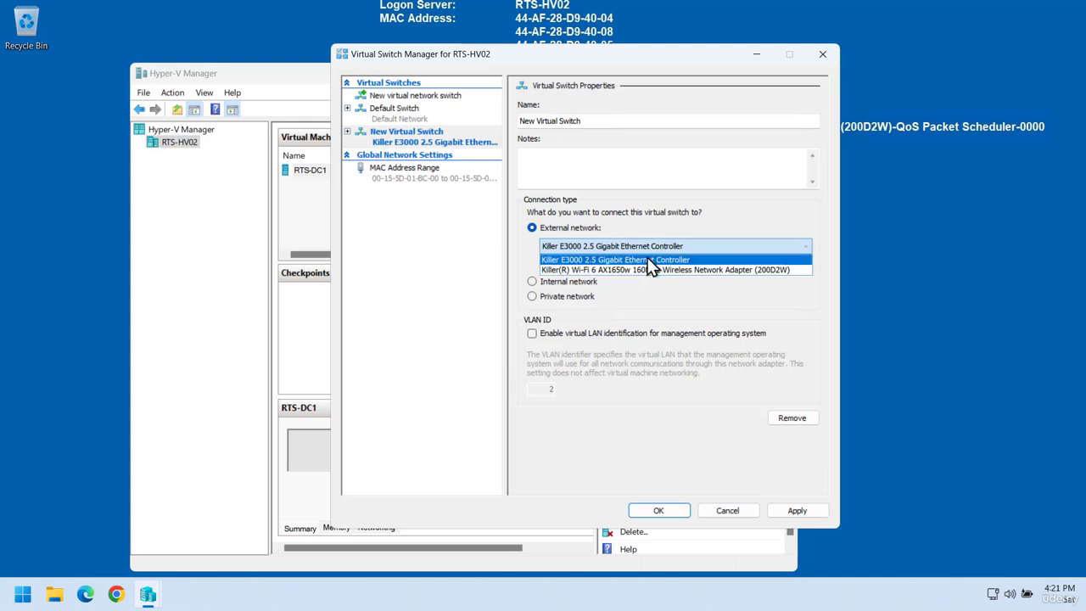
left_click(646, 258)
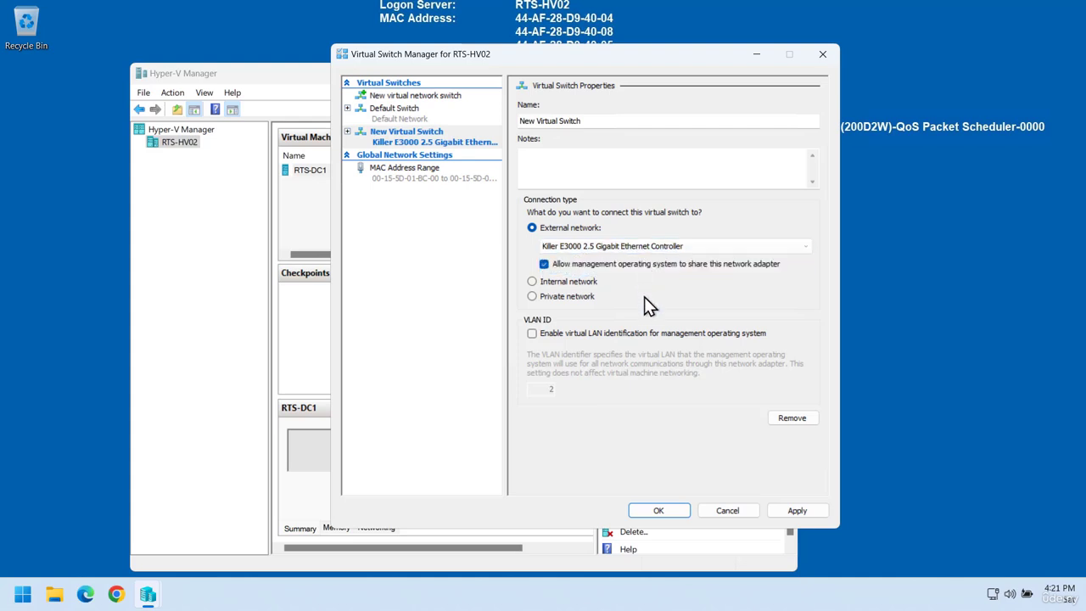
left_click(659, 511)
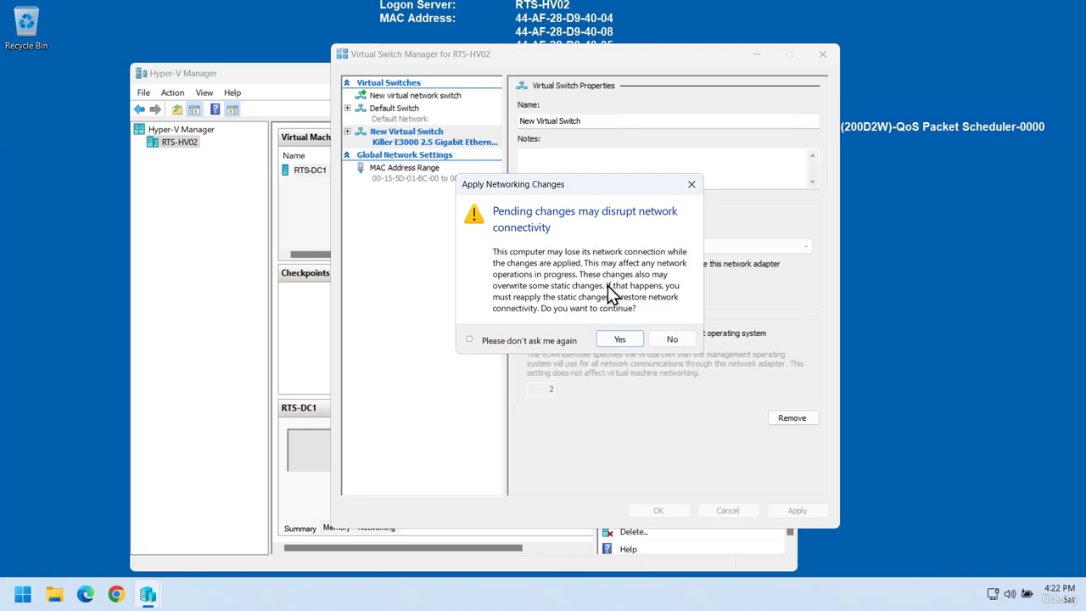
left_click(620, 340)
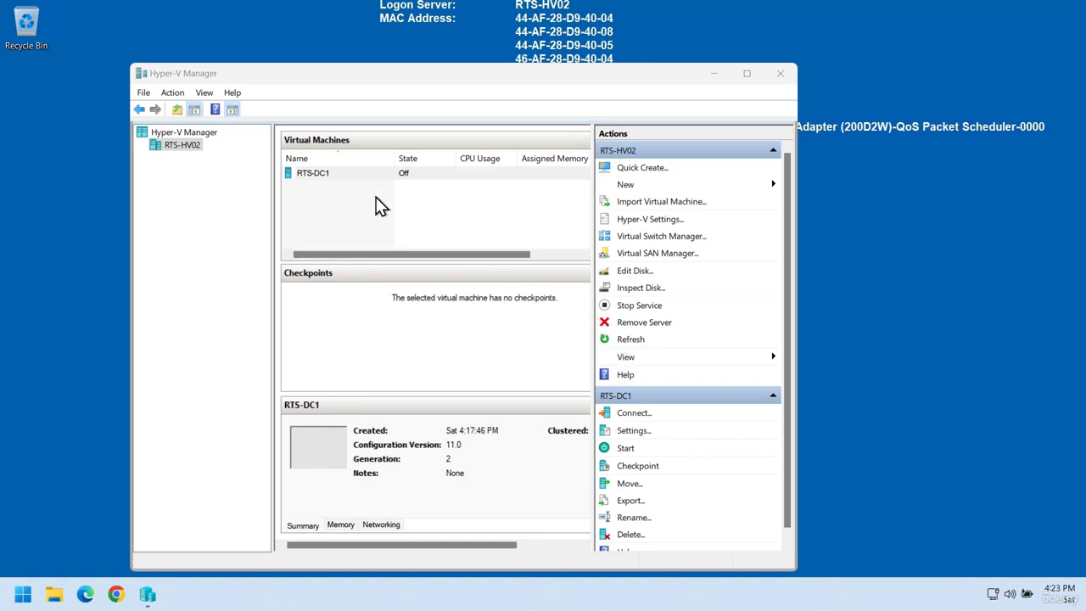
Connect the RTS-DC1 virtual machine's network adapter to New Virtual Switch and save its settings
right_click(354, 176)
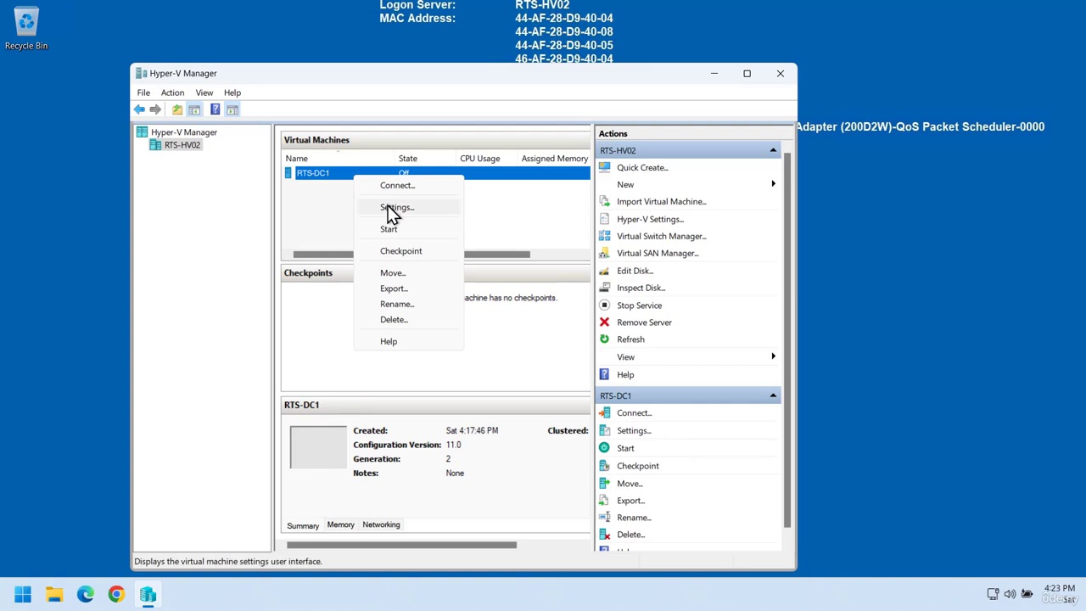
left_click(391, 209)
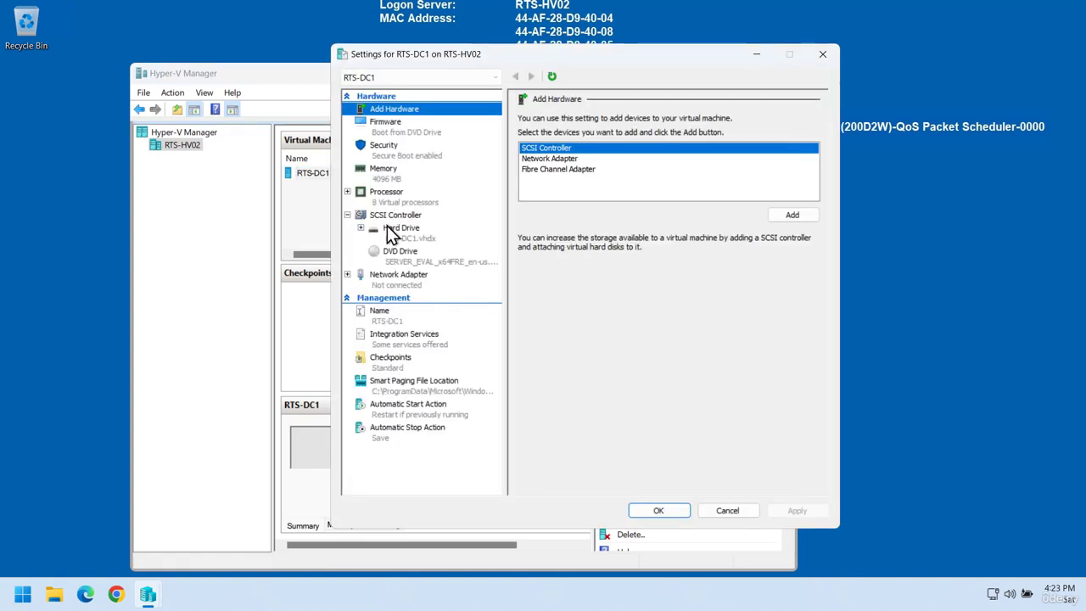
left_click(406, 288)
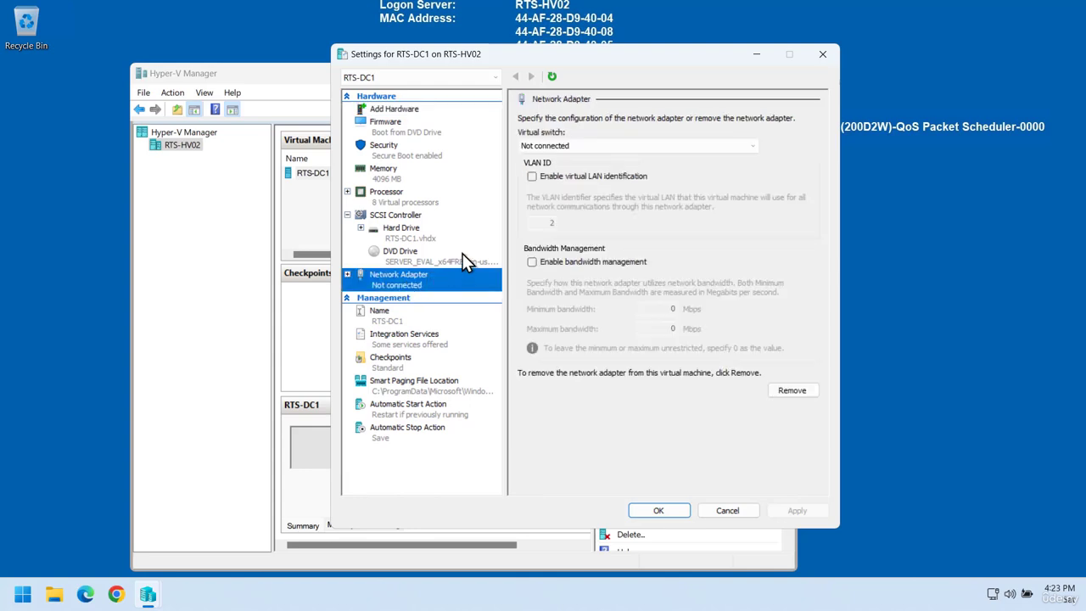
left_click(543, 145)
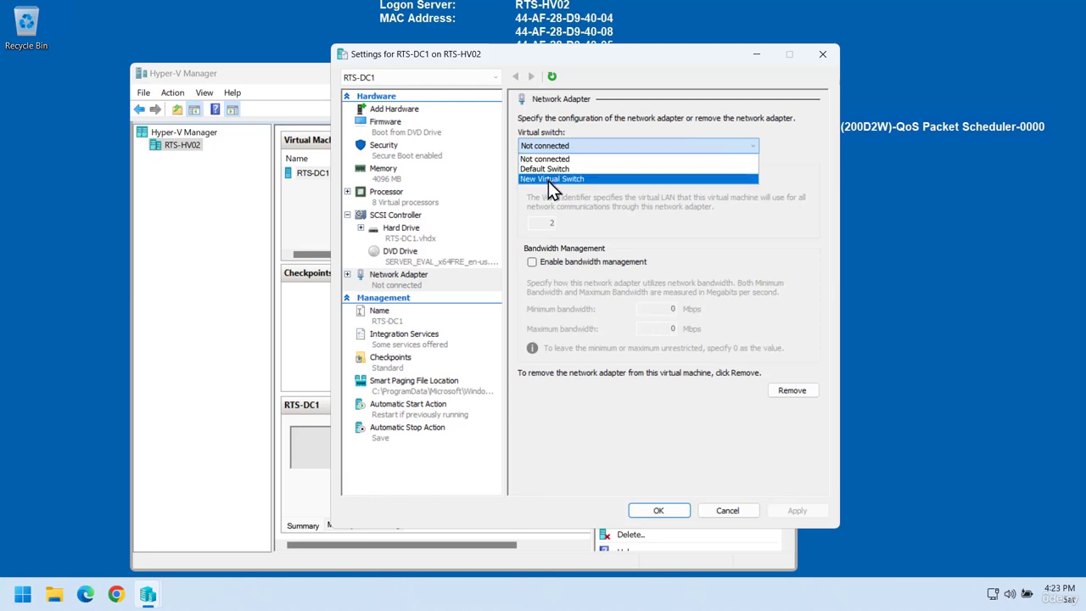
left_click(548, 179)
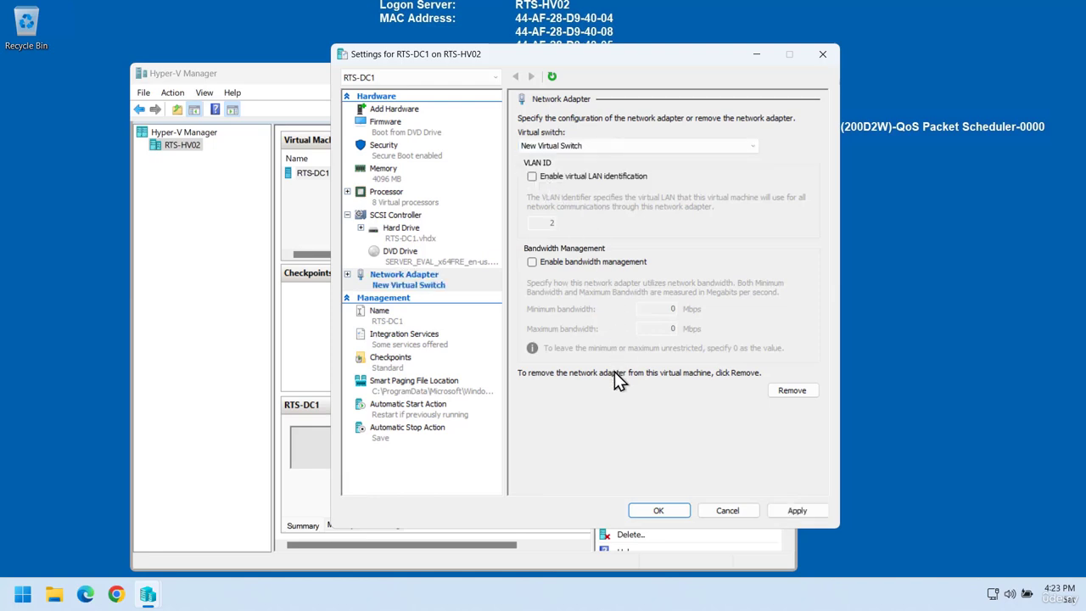
left_click(653, 512)
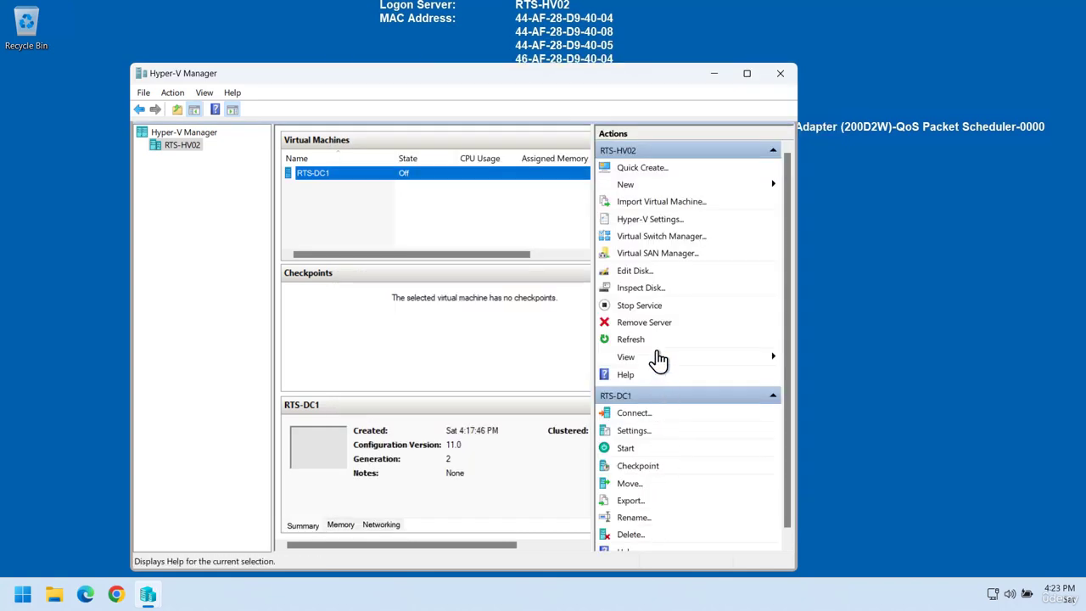
Rename the virtual switch on the Killer E3000 2.5 Gigabit Ethernet Controller as External and save the change
left_click(651, 238)
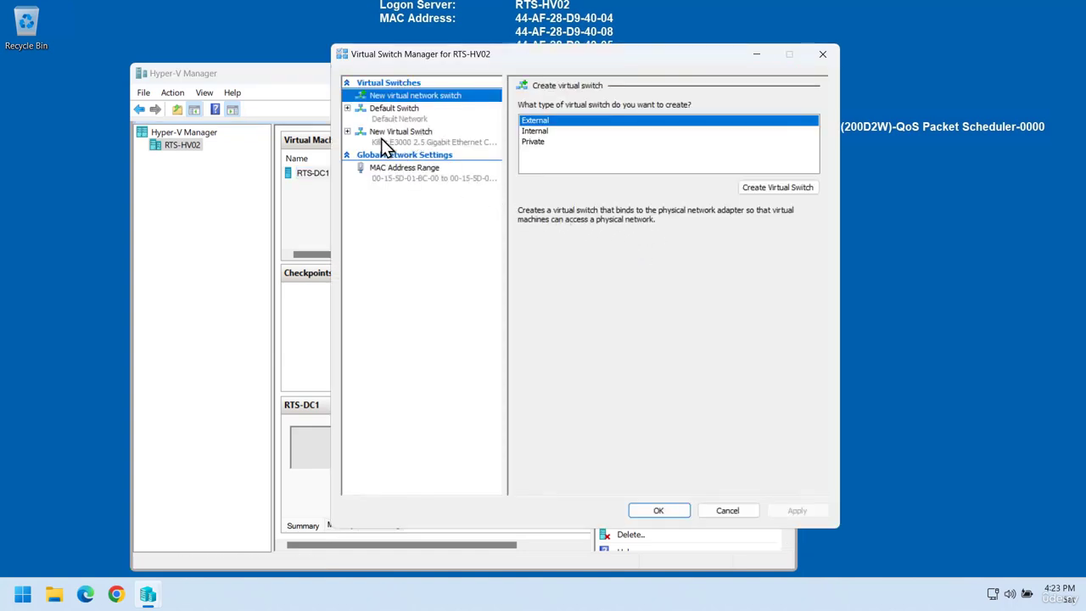
left_click(463, 144)
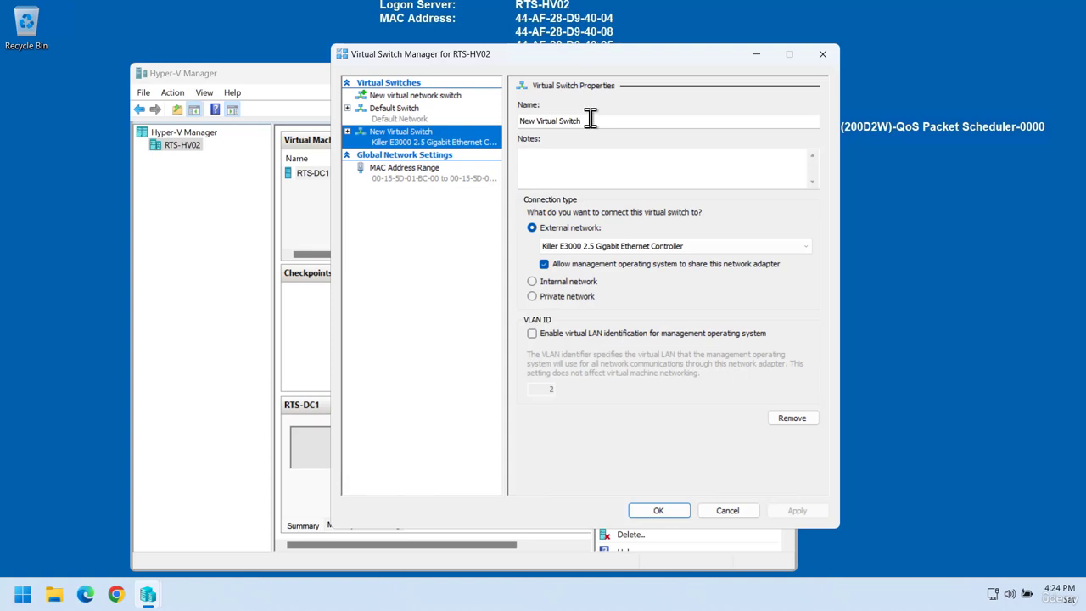
left_click_drag(590, 121, 503, 112)
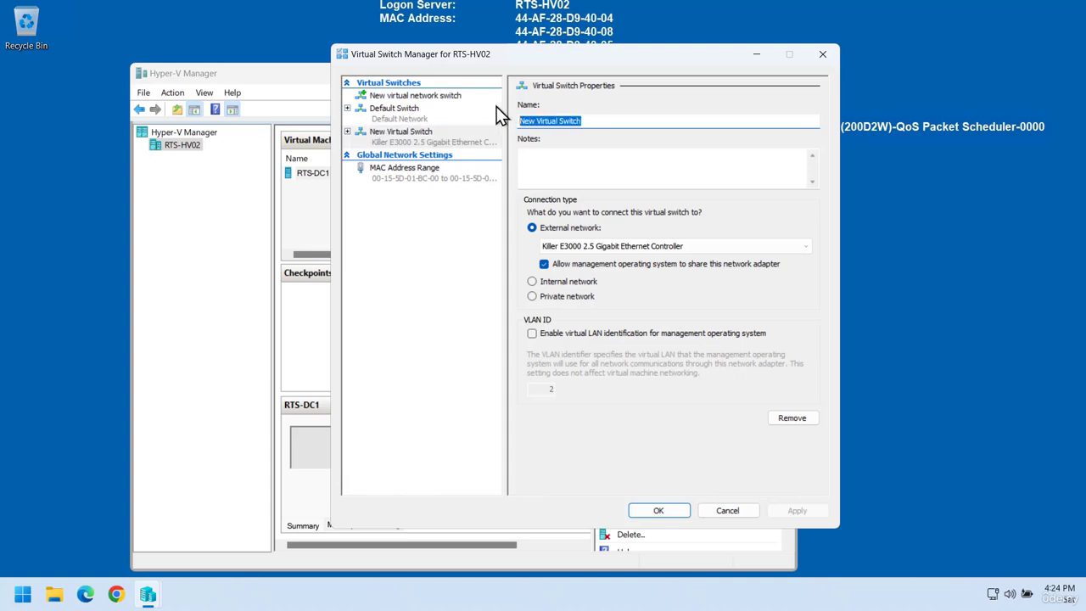
type("E")
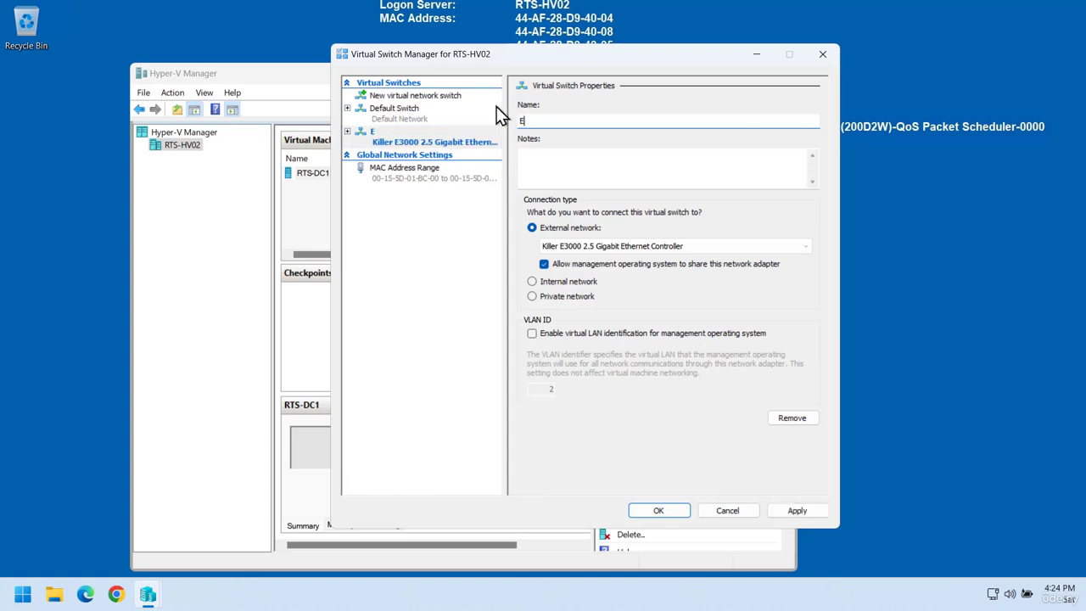
type("xternal")
left_click(655, 512)
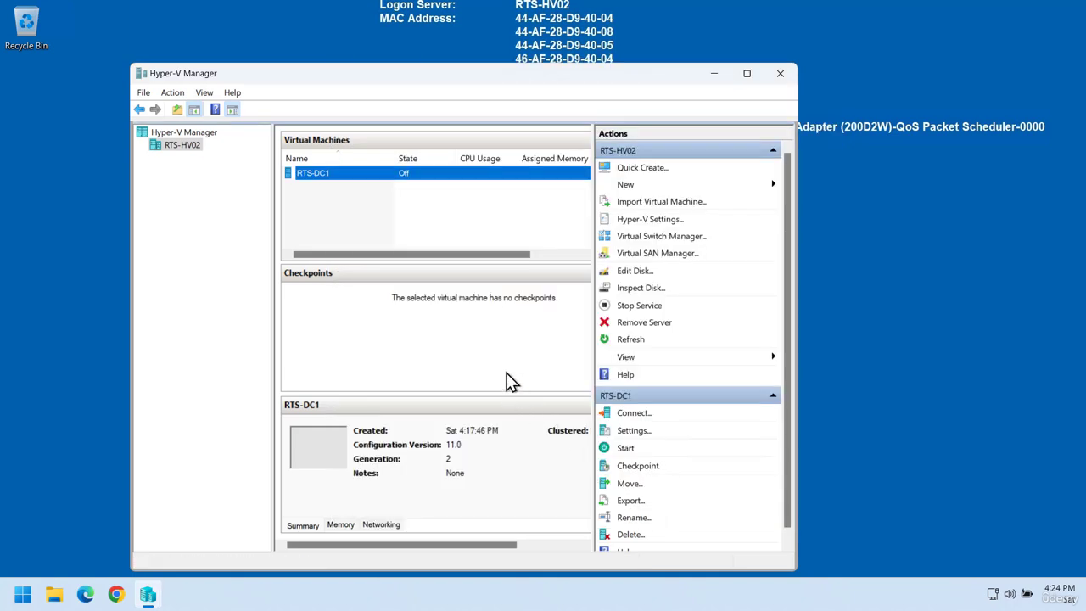
Check which virtual switch the network adapter uses in the RTS-DC1 virtual machine's settings, and close them
right_click(359, 175)
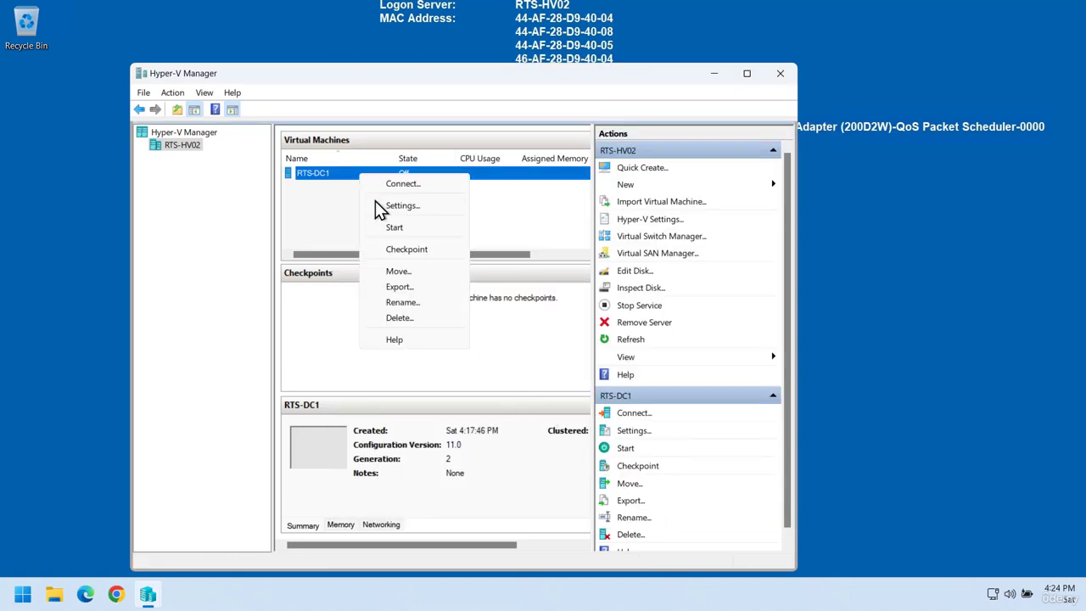
left_click(381, 206)
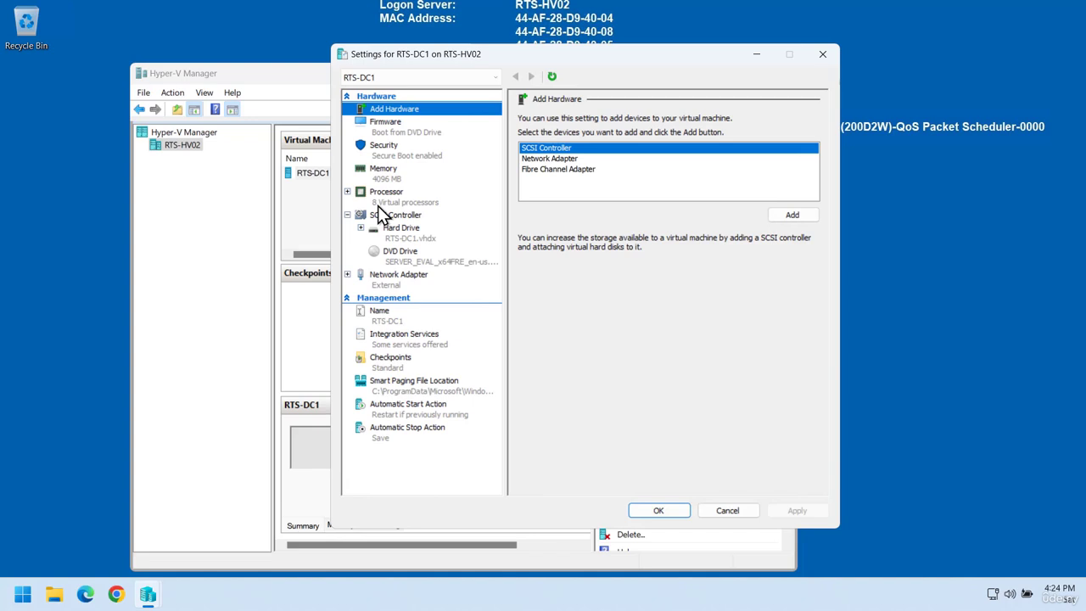
left_click(405, 276)
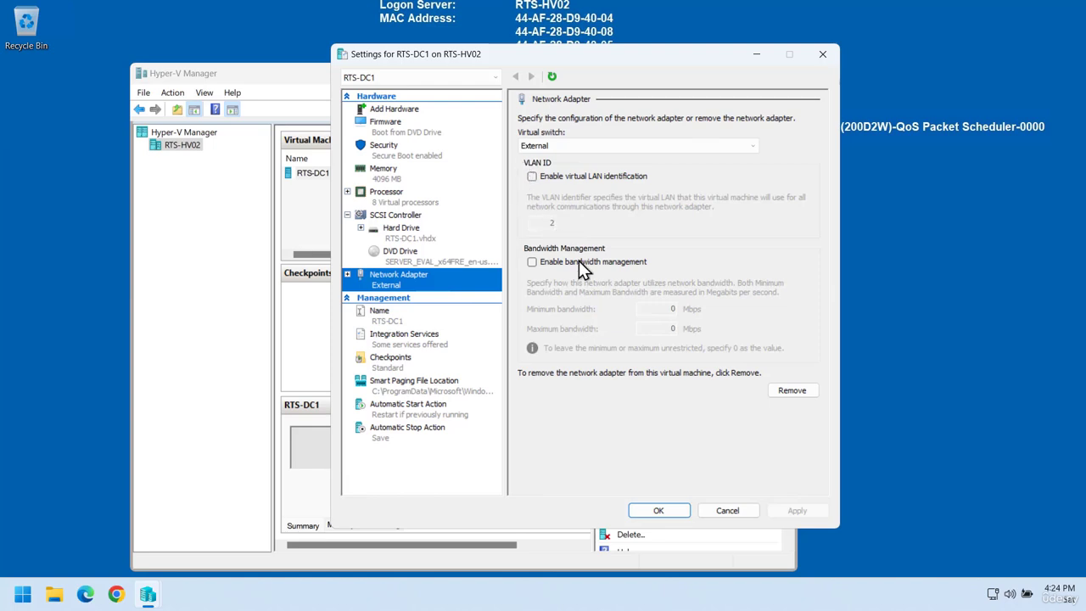
left_click(657, 509)
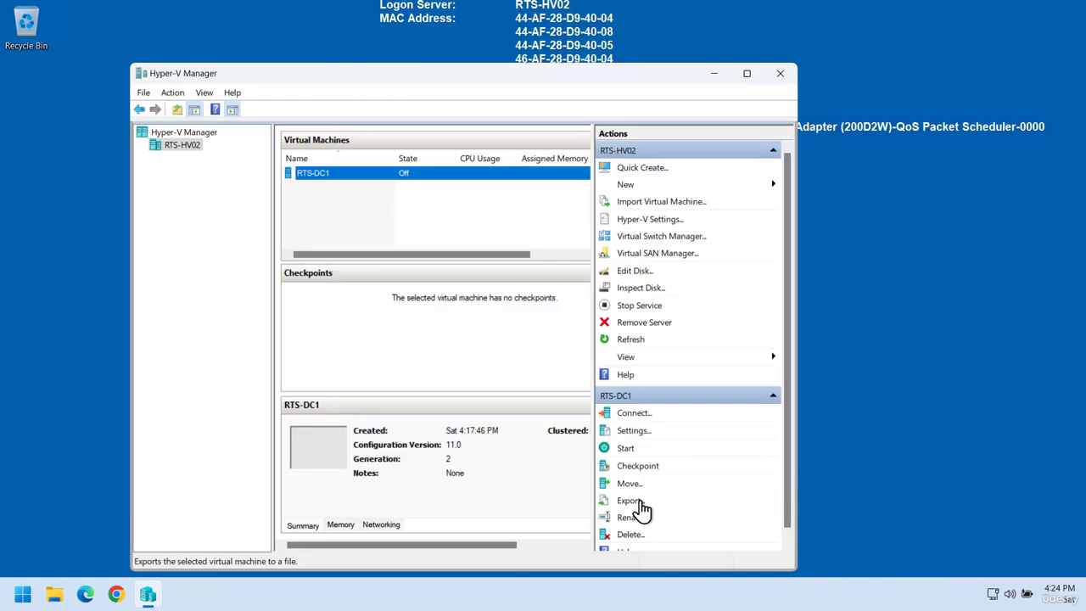